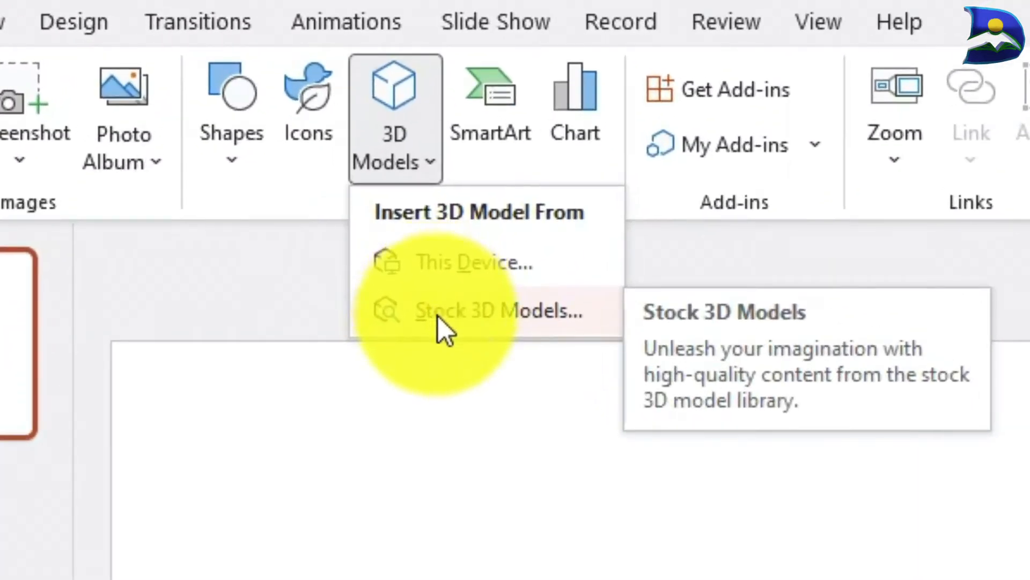
# Insert the animal cell and plant cell models from the Biology category of the stock 3D models
pyautogui.click(438, 317)
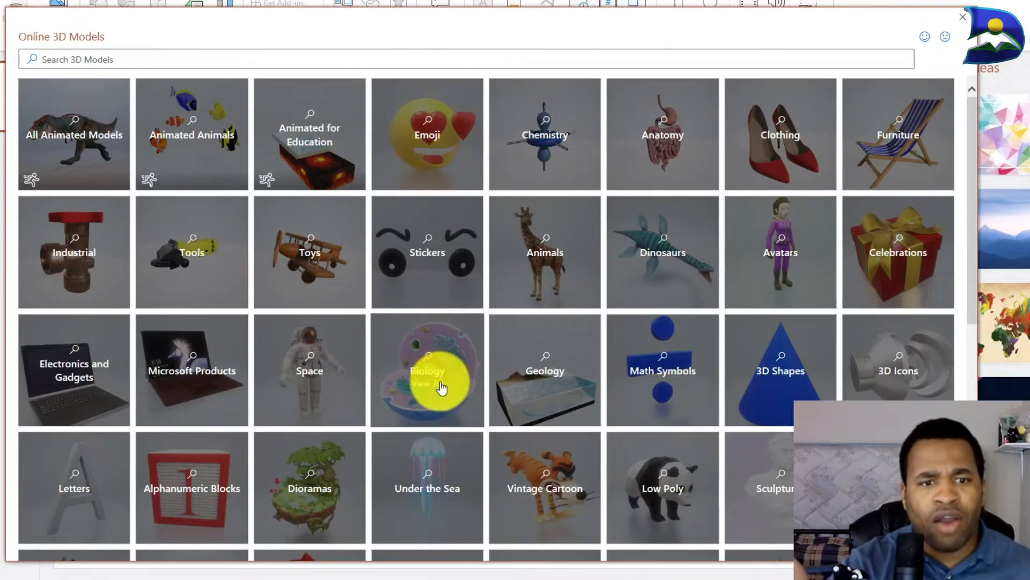
pyautogui.click(430, 371)
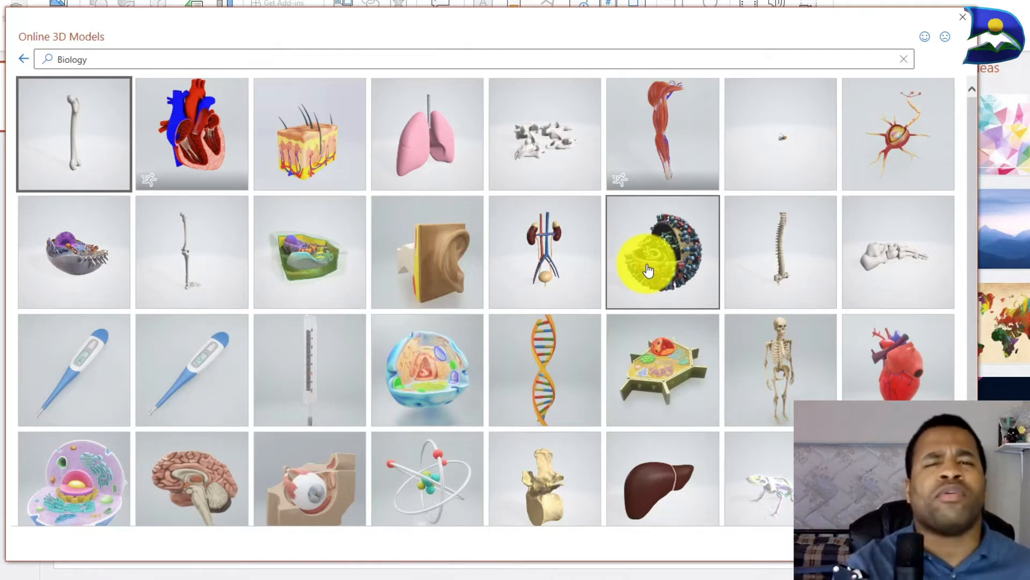
pyautogui.click(423, 378)
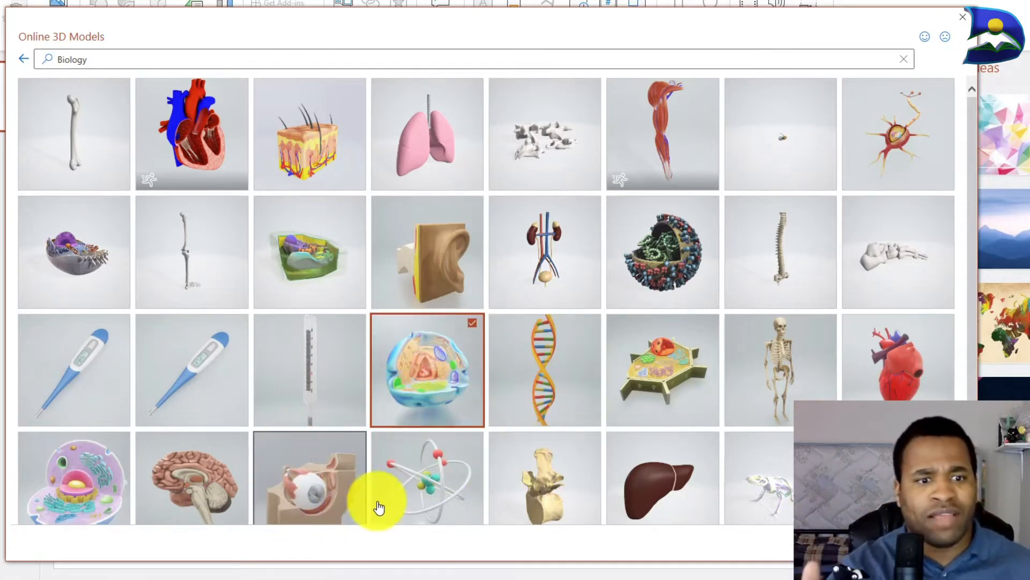
pyautogui.scroll(-5, 564, 432)
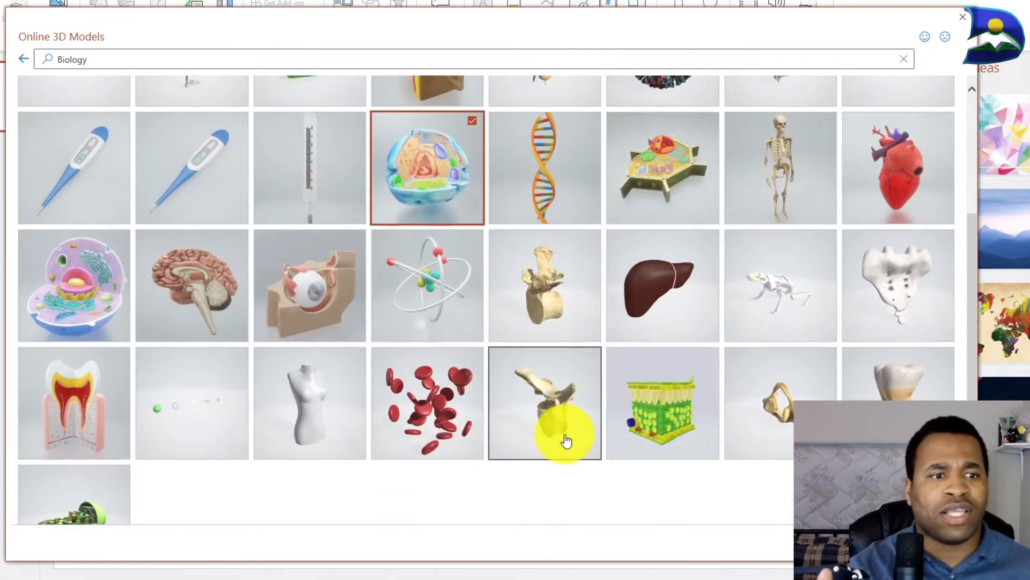
pyautogui.scroll(-2, 567, 443)
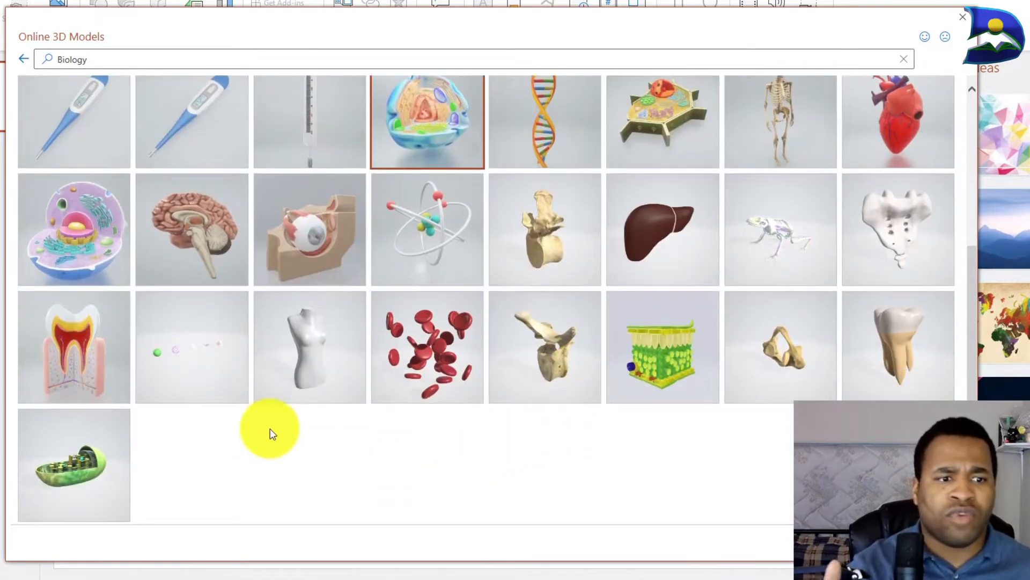
pyautogui.scroll(3, 375, 386)
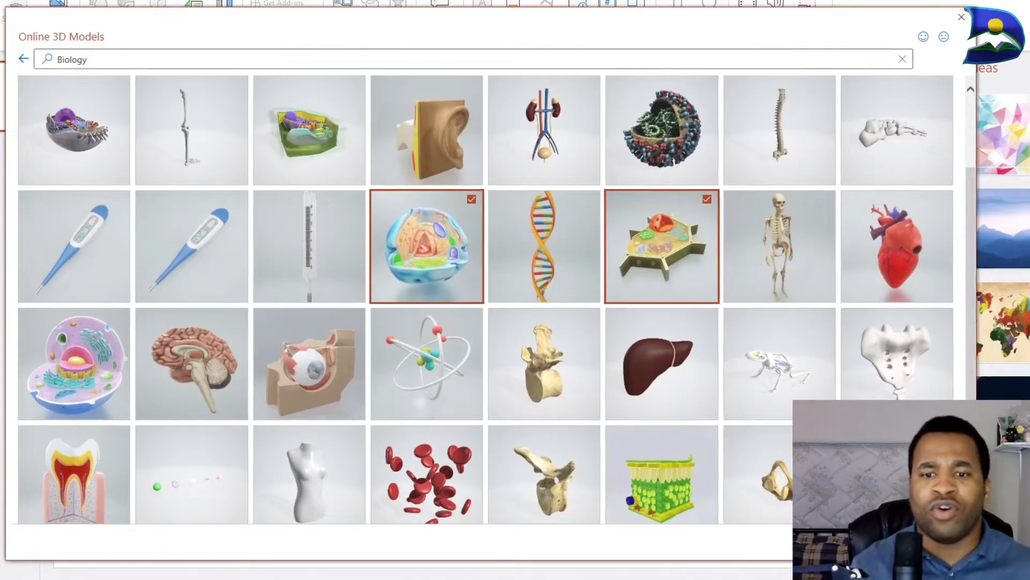
pyautogui.click(859, 542)
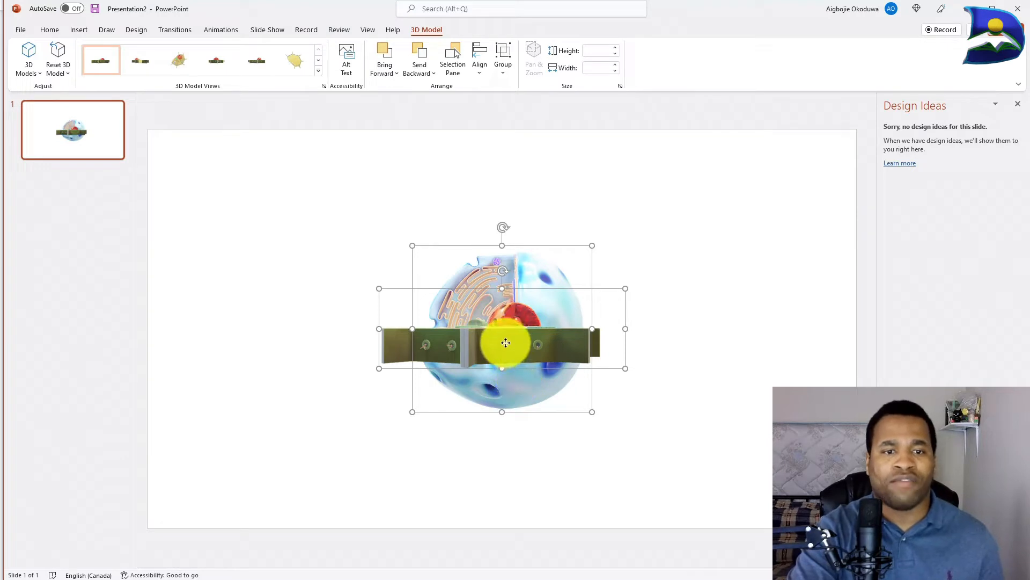
# Separate the overlapping models, plant cell on the slide's right and animal cell on its left, and rotate both to show their interiors
pyautogui.click(279, 224)
pyautogui.click(498, 349)
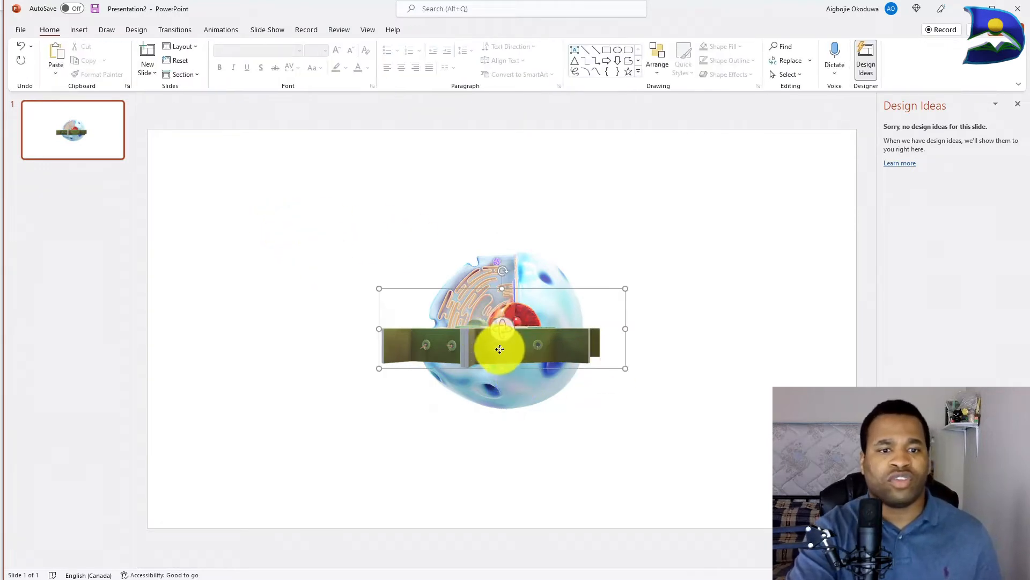
pyautogui.moveTo(500, 349); pyautogui.dragTo(661, 282)
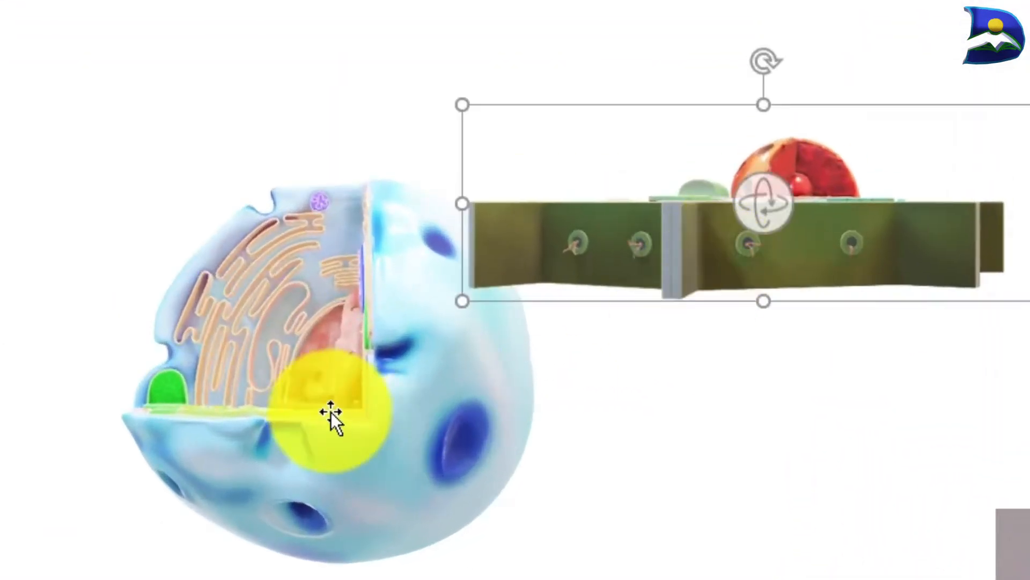
pyautogui.click(322, 401)
pyautogui.moveTo(365, 451); pyautogui.dragTo(422, 369)
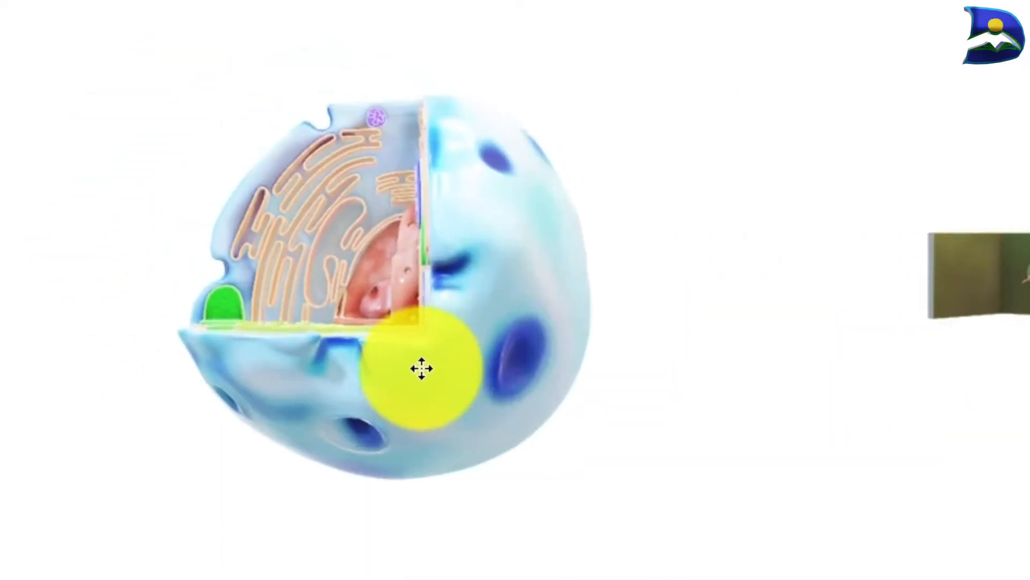
pyautogui.moveTo(391, 290); pyautogui.dragTo(597, 417)
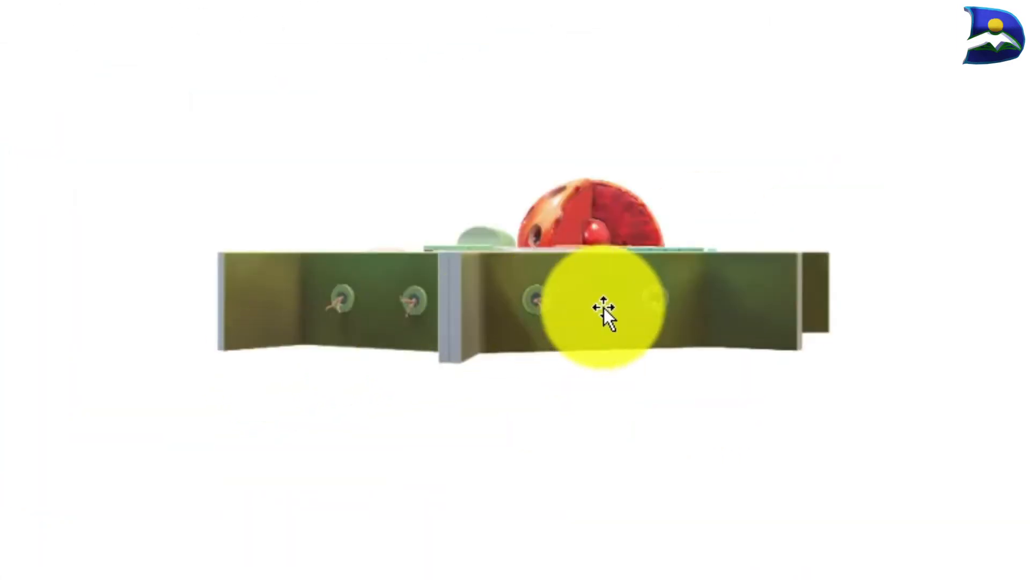
pyautogui.moveTo(555, 253); pyautogui.dragTo(600, 437)
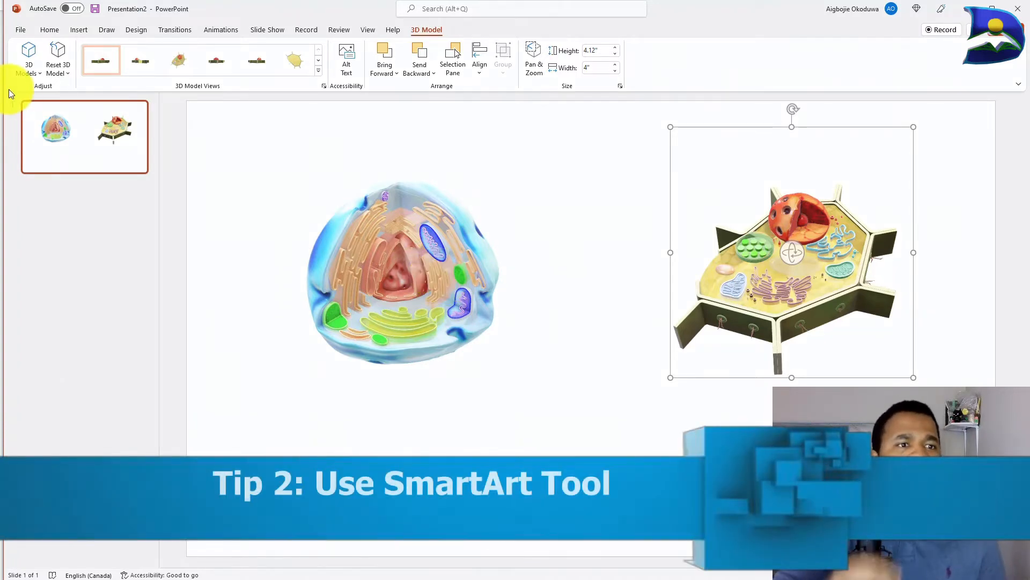
# Open the SmartArt graphic chooser and examine the List, Process, Cycle, Hierarchy and Relationship layouts
pyautogui.click(133, 32)
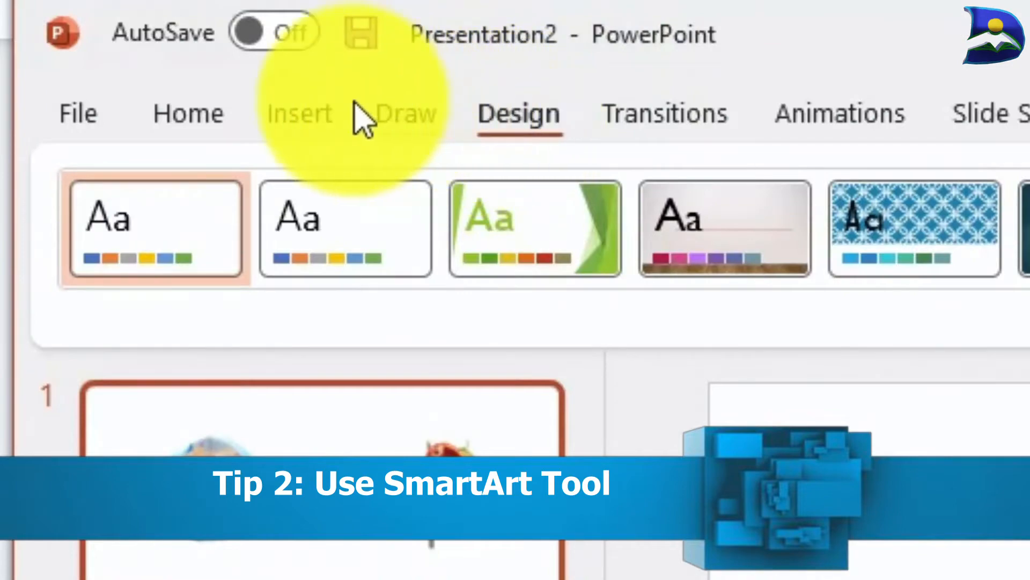
pyautogui.click(304, 115)
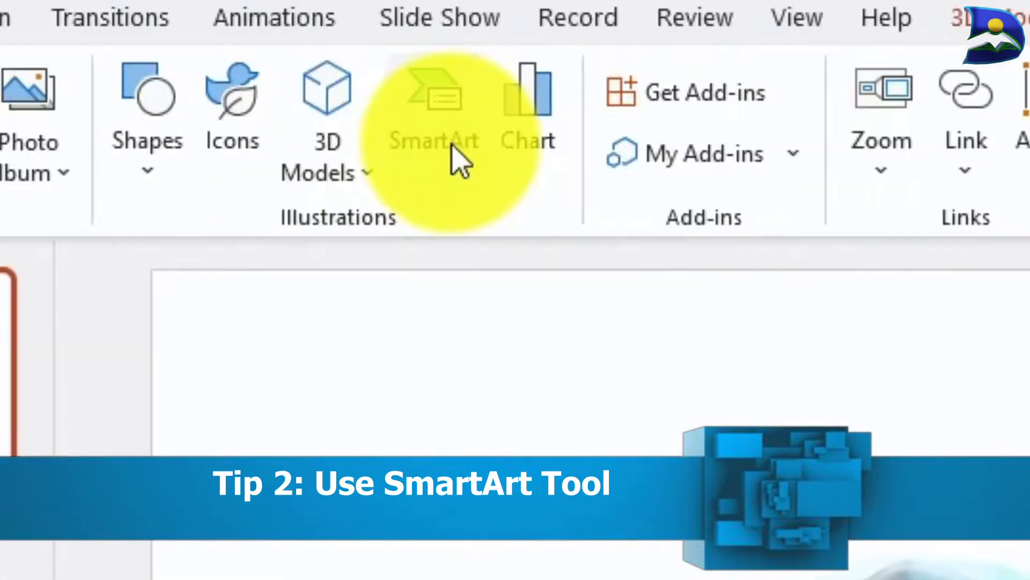
pyautogui.click(604, 266)
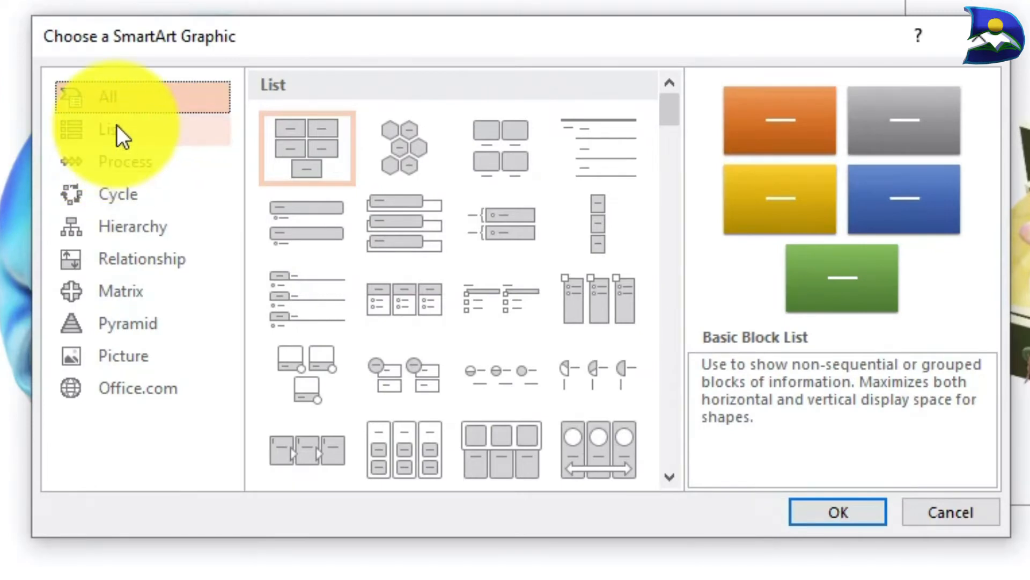
pyautogui.click(117, 126)
pyautogui.click(127, 161)
pyautogui.click(131, 189)
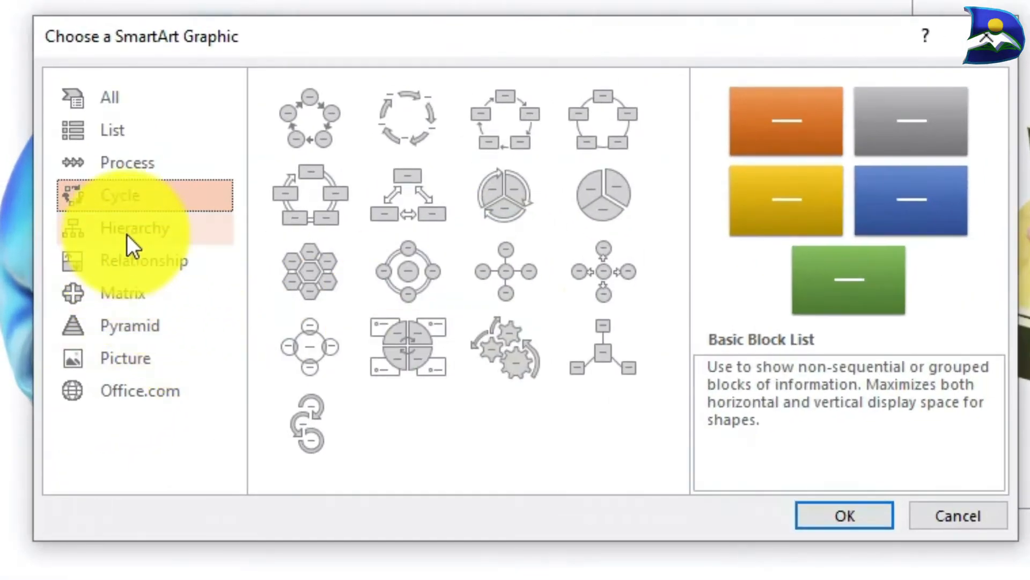
pyautogui.click(126, 234)
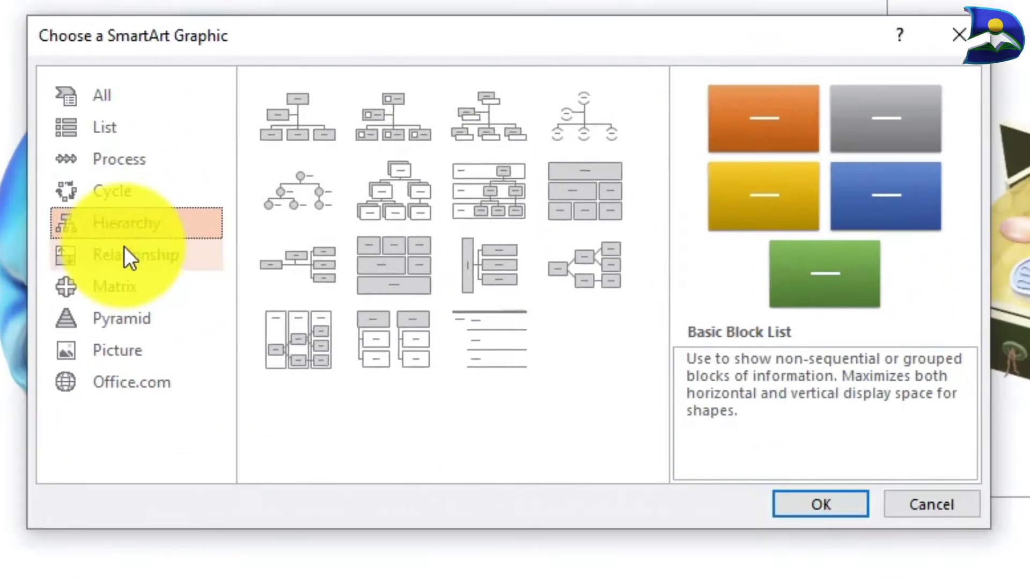
pyautogui.click(372, 278)
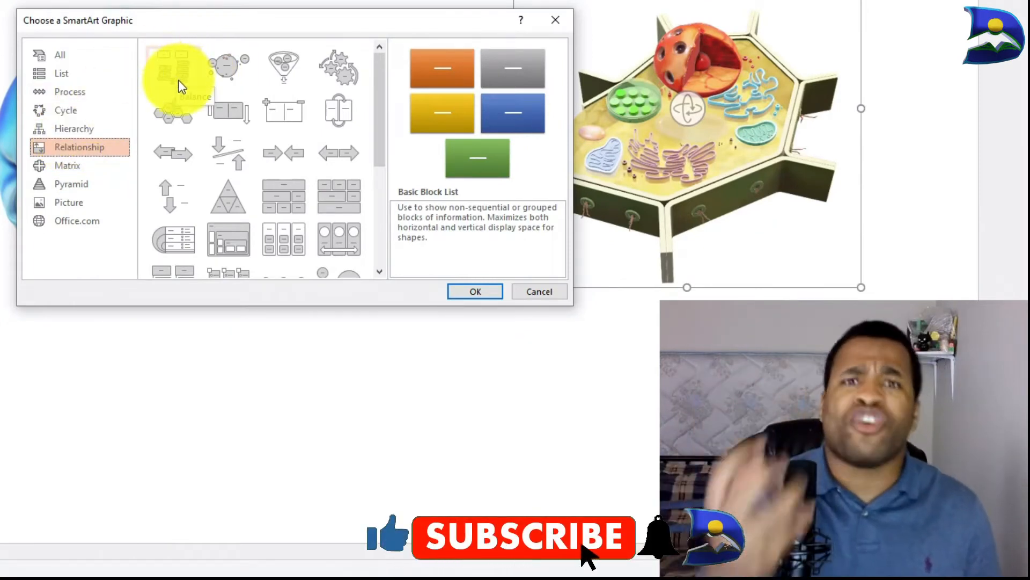
pyautogui.scroll(-4, 285, 143)
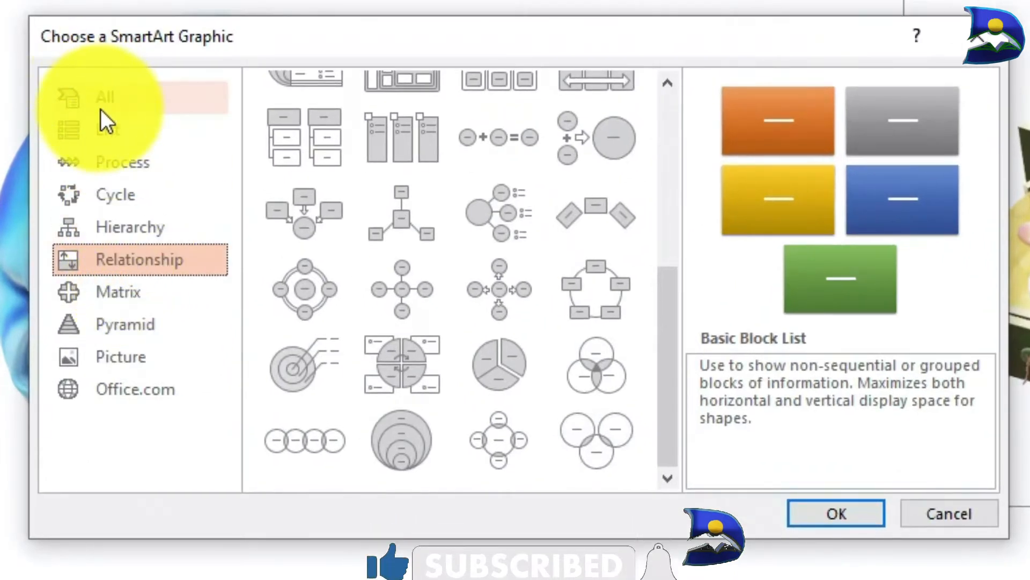
# Insert a Picture Accent List SmartArt graphic from the List layouts
pyautogui.click(109, 137)
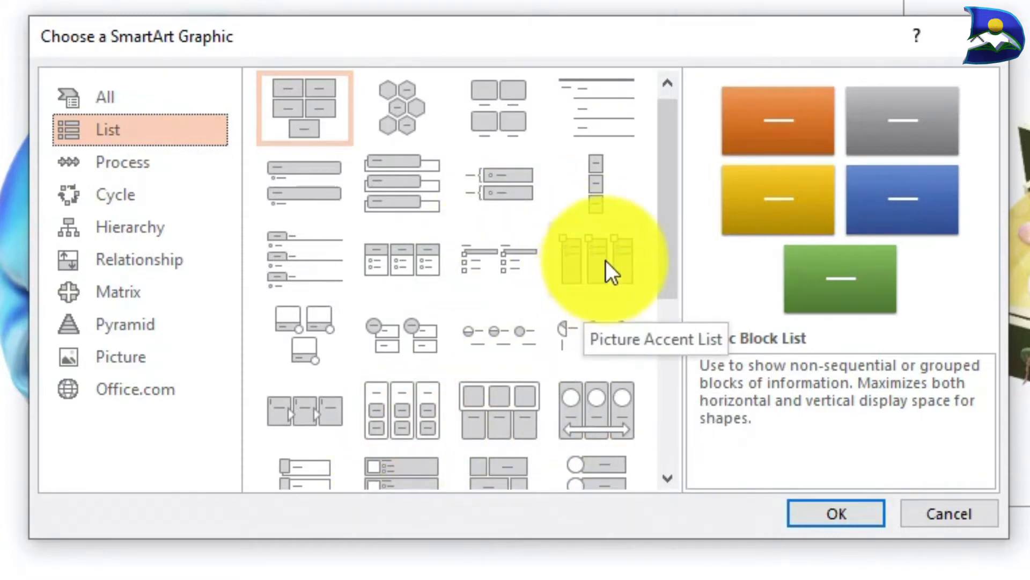
pyautogui.click(579, 273)
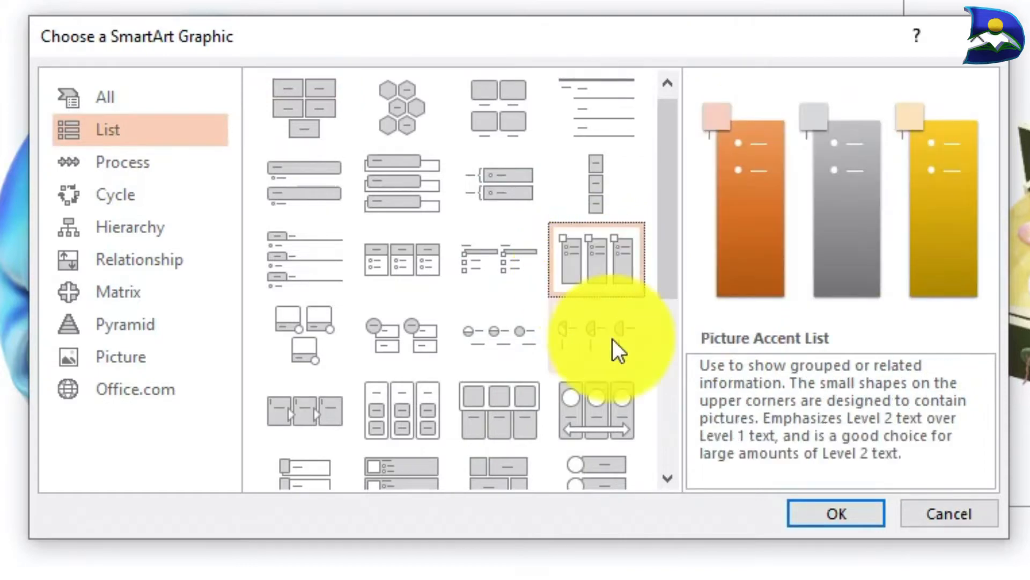
pyautogui.click(838, 513)
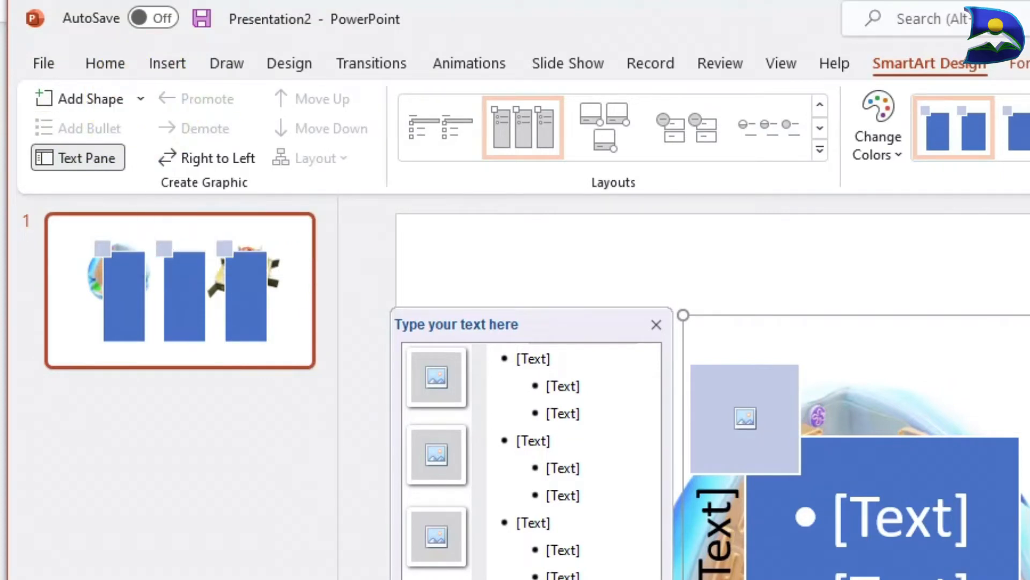
# Add a shape before the first column of the SmartArt graphic and reduce the graphic to two columns
pyautogui.click(139, 100)
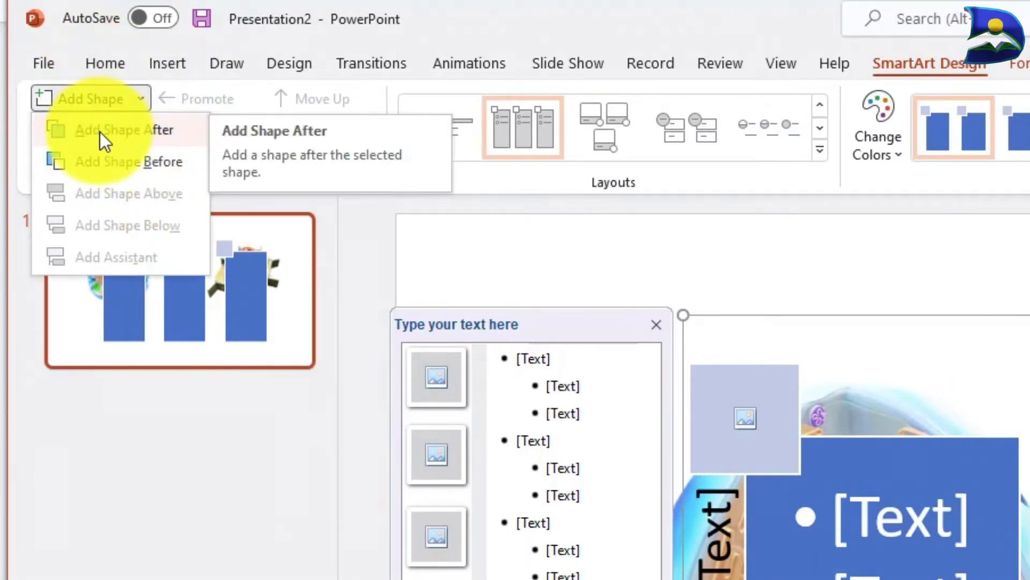
pyautogui.click(105, 159)
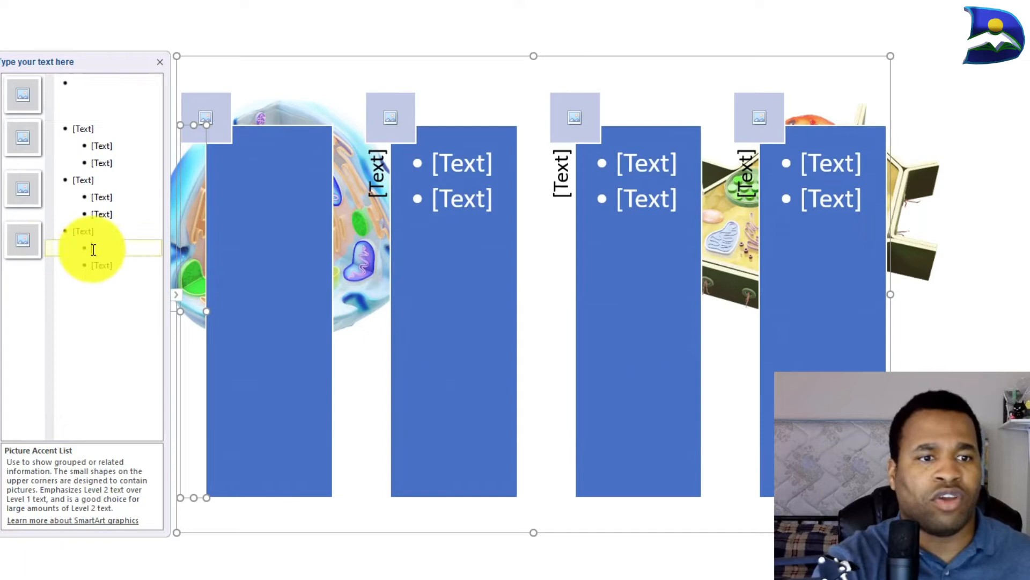
pyautogui.click(99, 246)
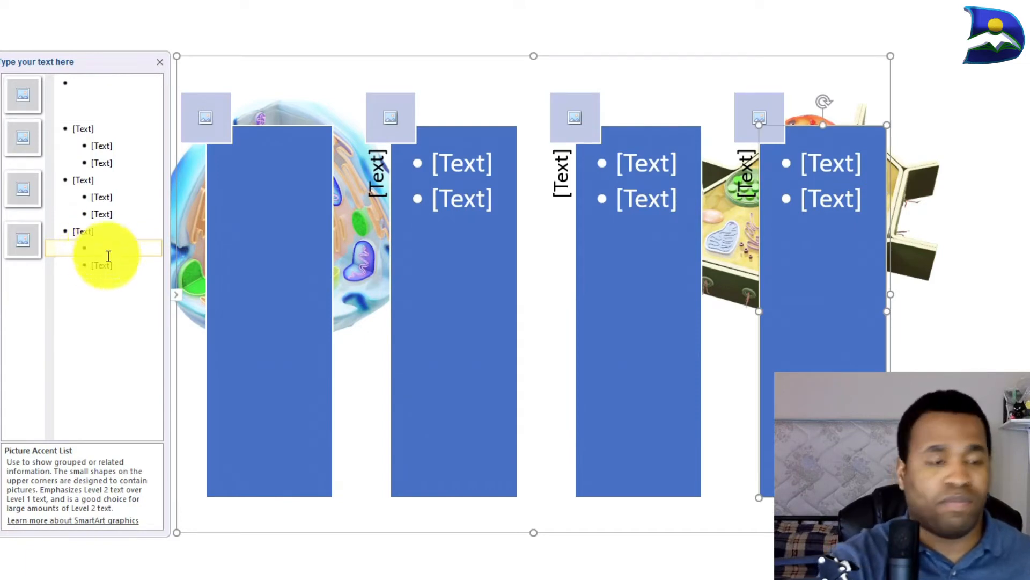
pyautogui.hotkey('shift', 'Tab')
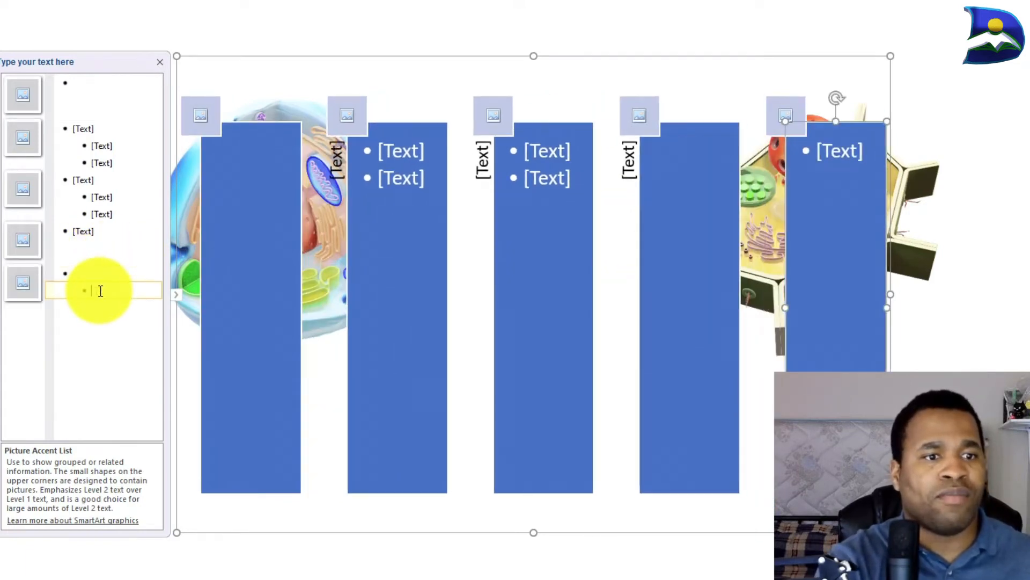
pyautogui.press('Return')
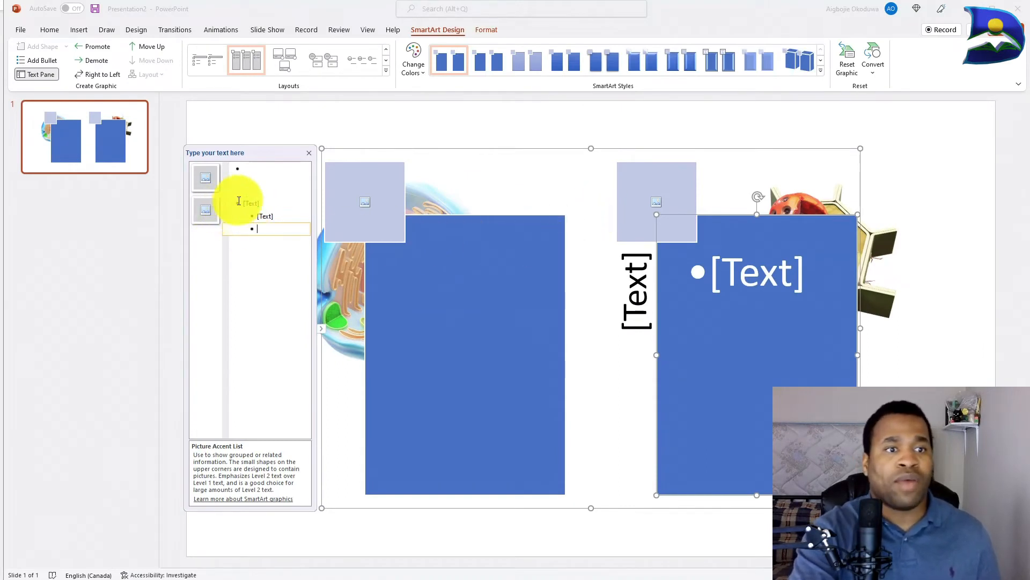
# Add a bullet beneath the first column's heading and enter "Animal Cell" as that heading
pyautogui.click(243, 173)
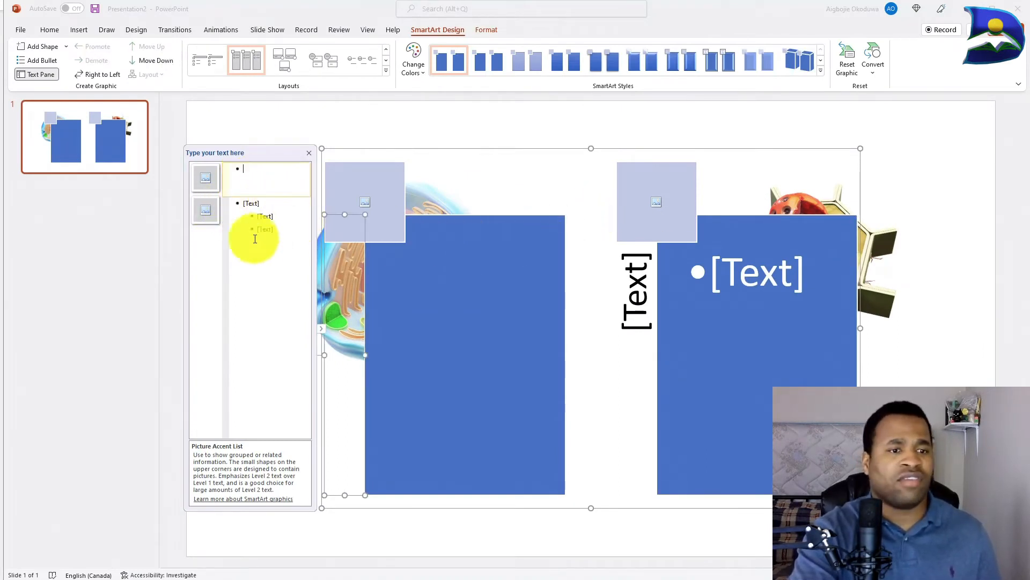
pyautogui.click(37, 60)
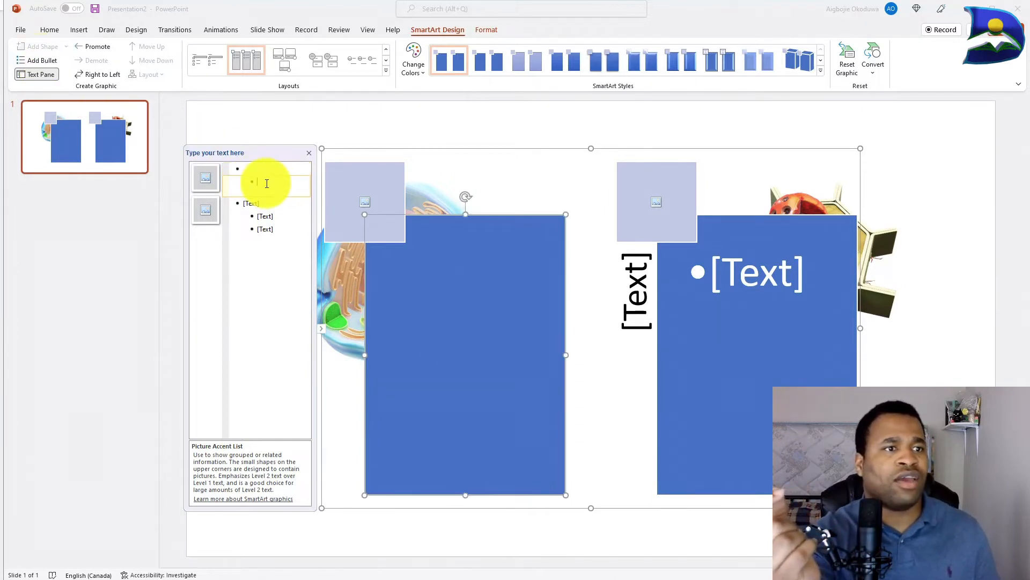
pyautogui.click(249, 167)
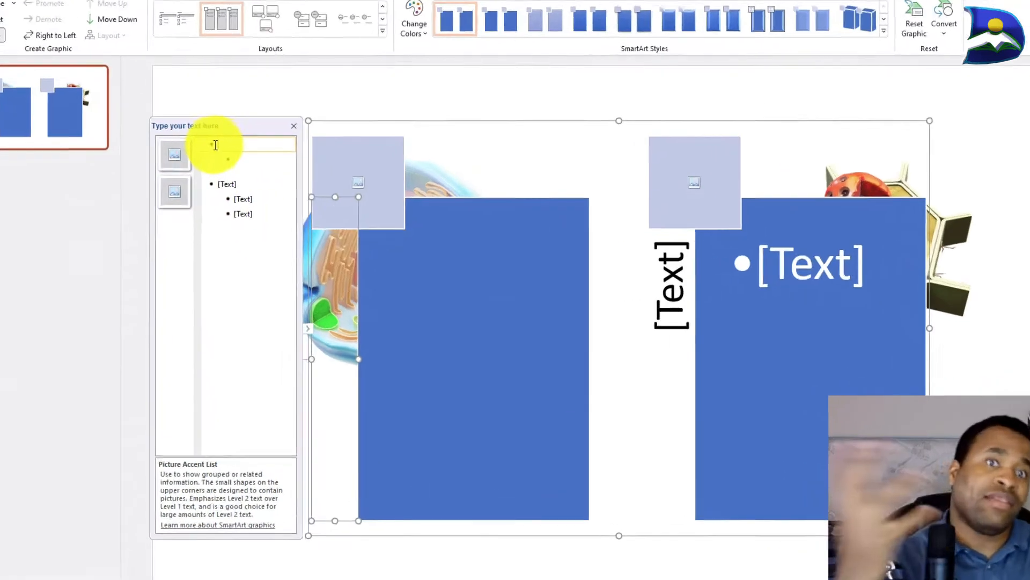
pyautogui.write('An')
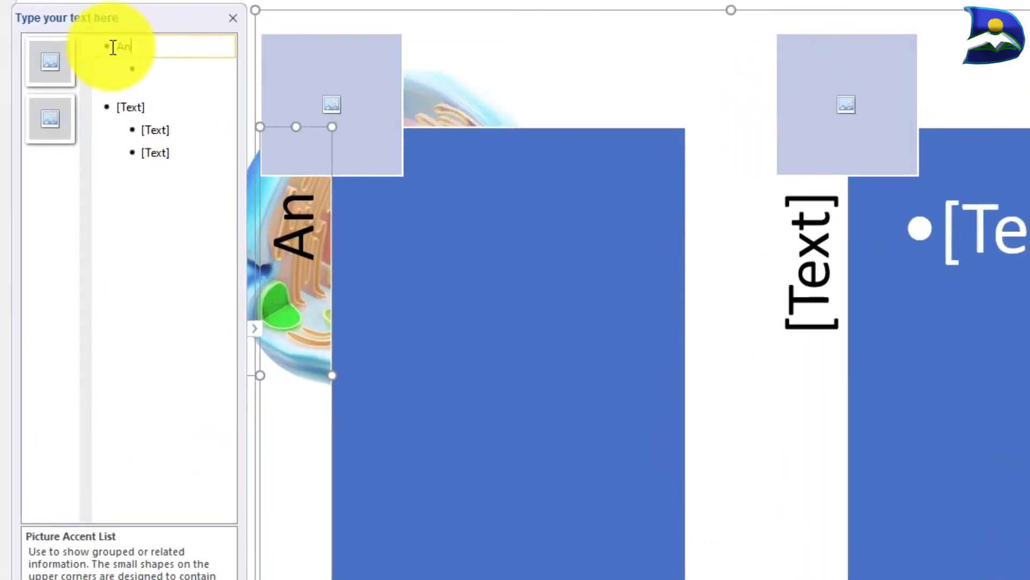
pyautogui.write('imal Cell')
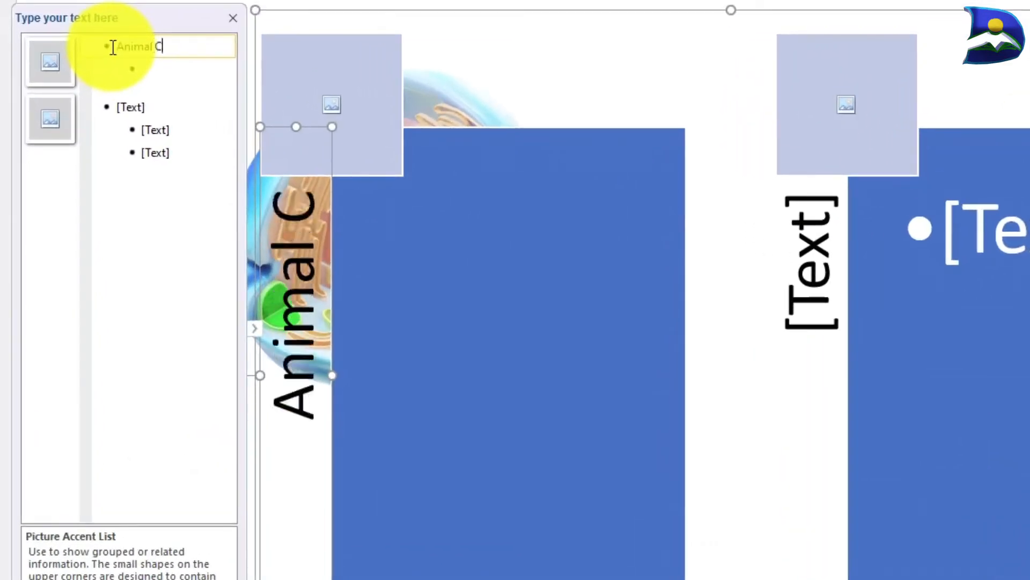
# Enter "Undefined shape" as the bullet text under the Animal Cell heading
pyautogui.click(170, 83)
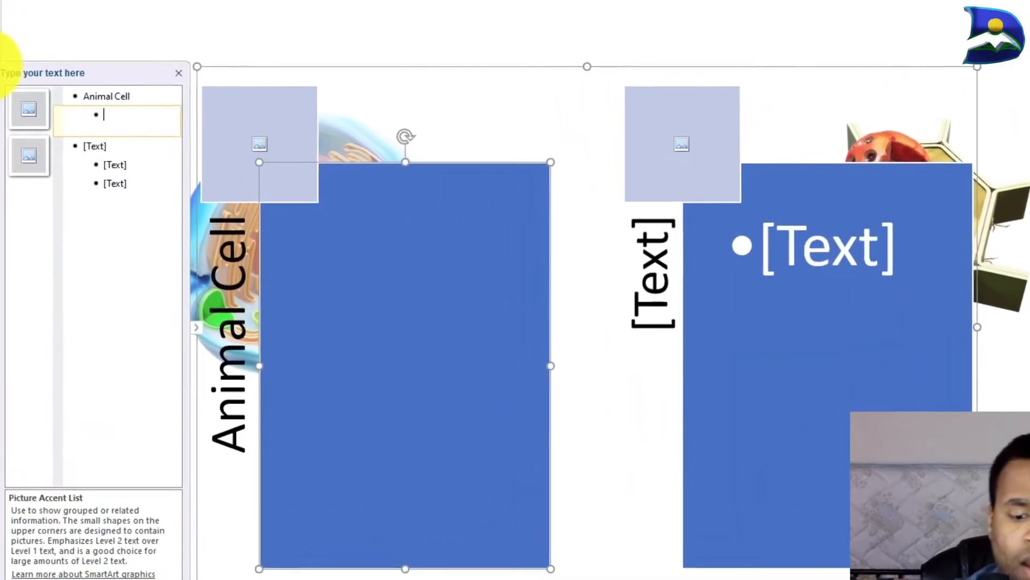
pyautogui.write('Undefined sh')
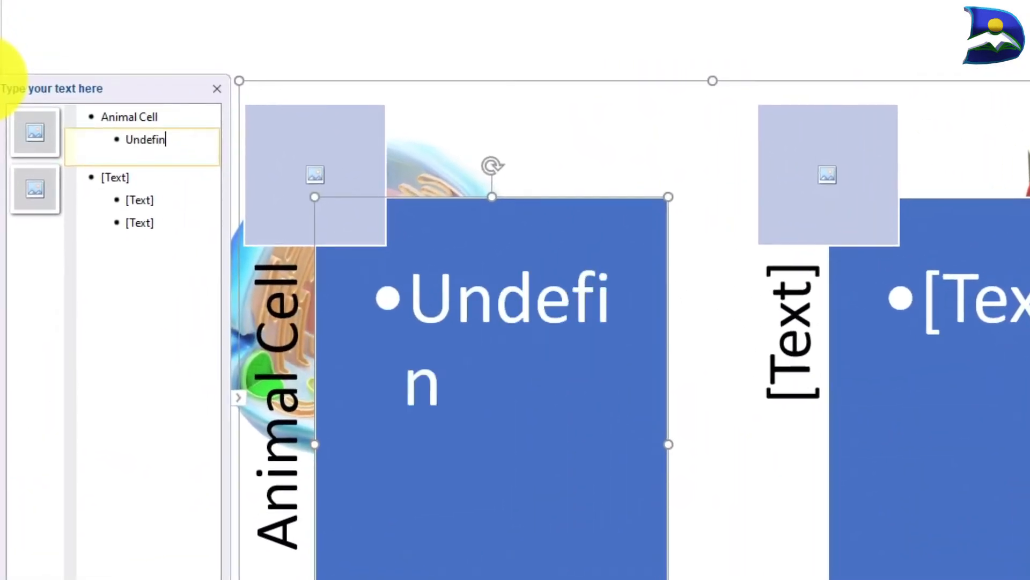
pyautogui.write('ape')
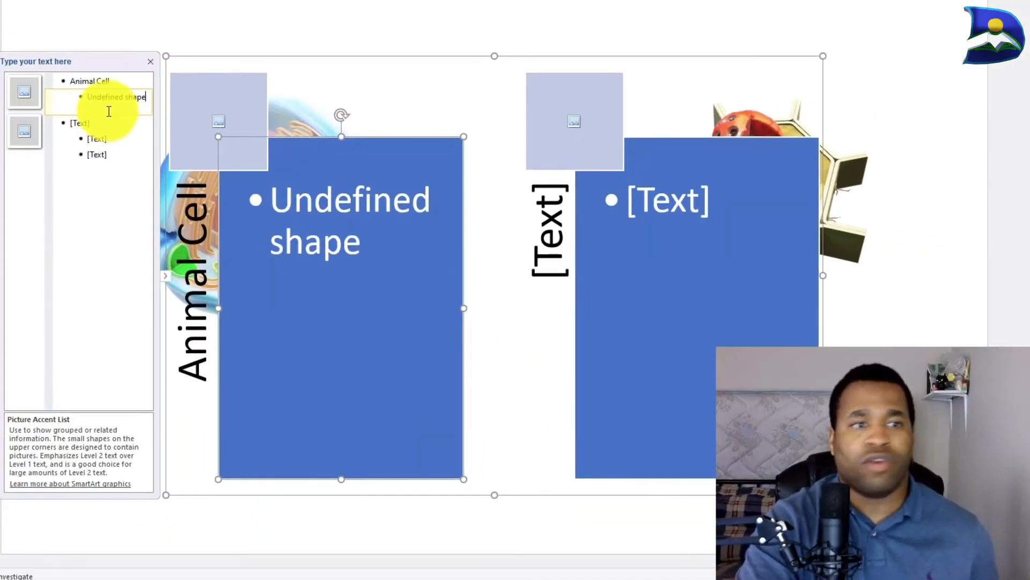
# Add a second bullet under the Animal Cell heading with the text "No chloroplast"
pyautogui.press('Return')
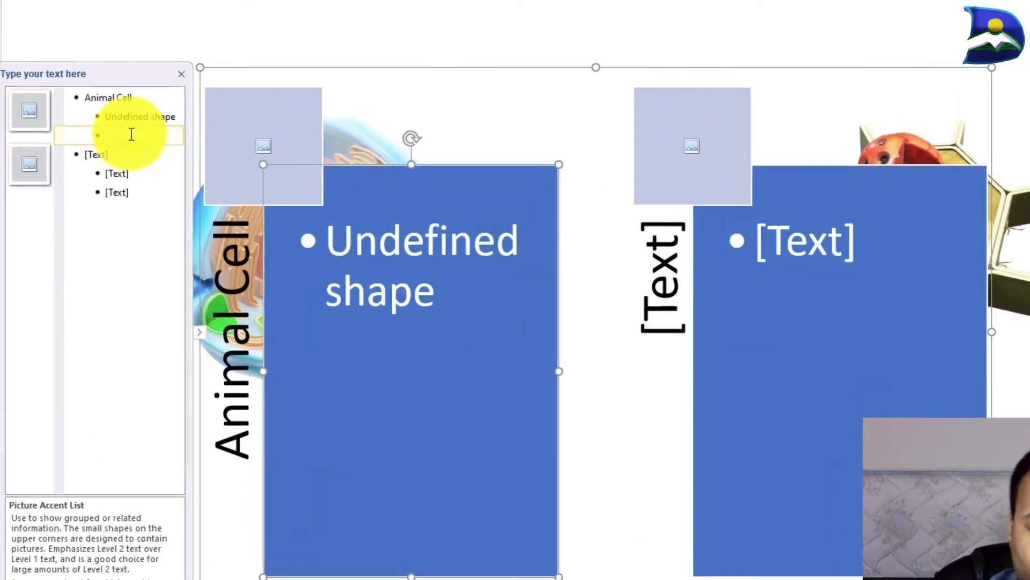
pyautogui.write('No chlor')
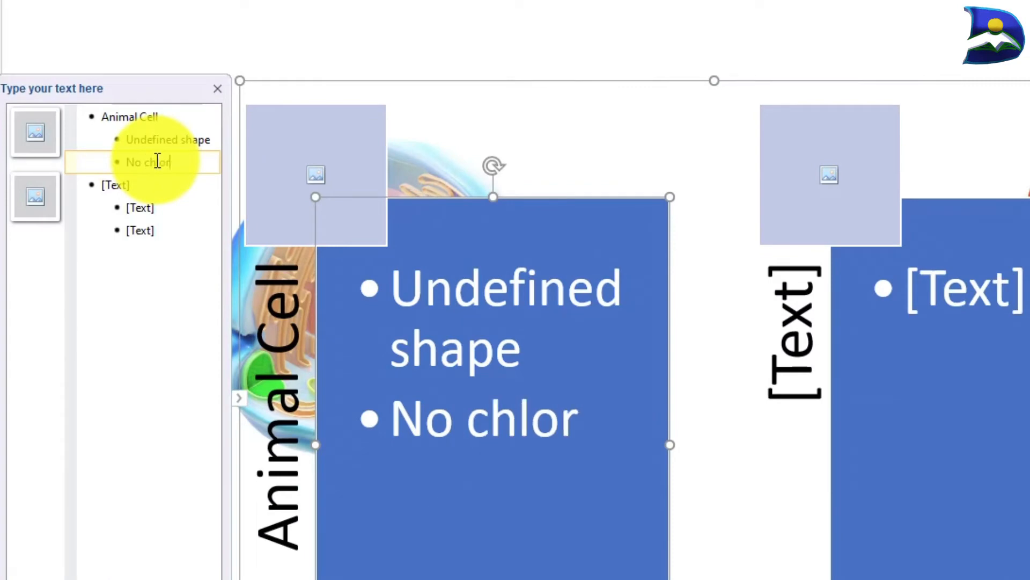
pyautogui.write('oplasty')
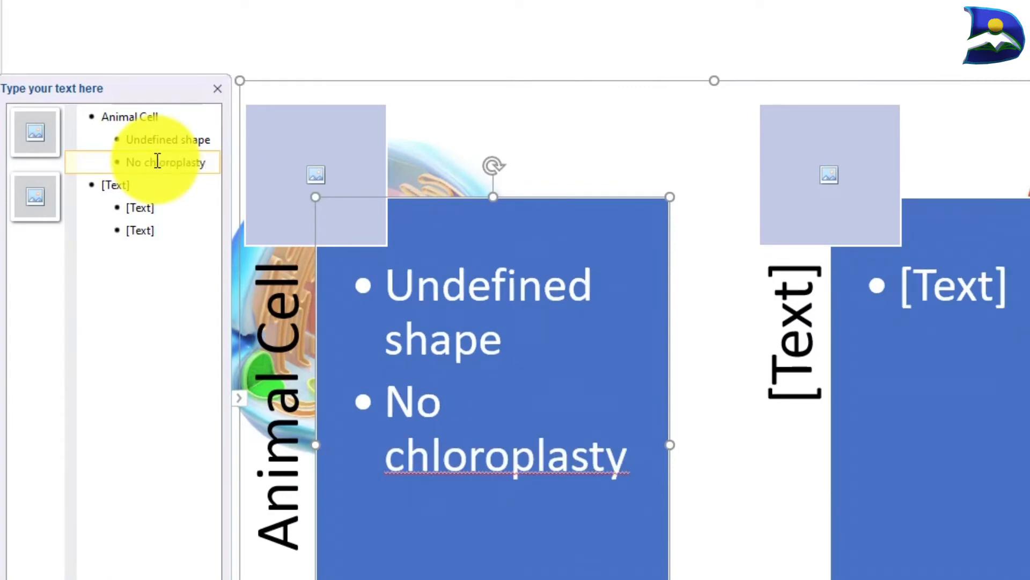
pyautogui.press('BackSpace')
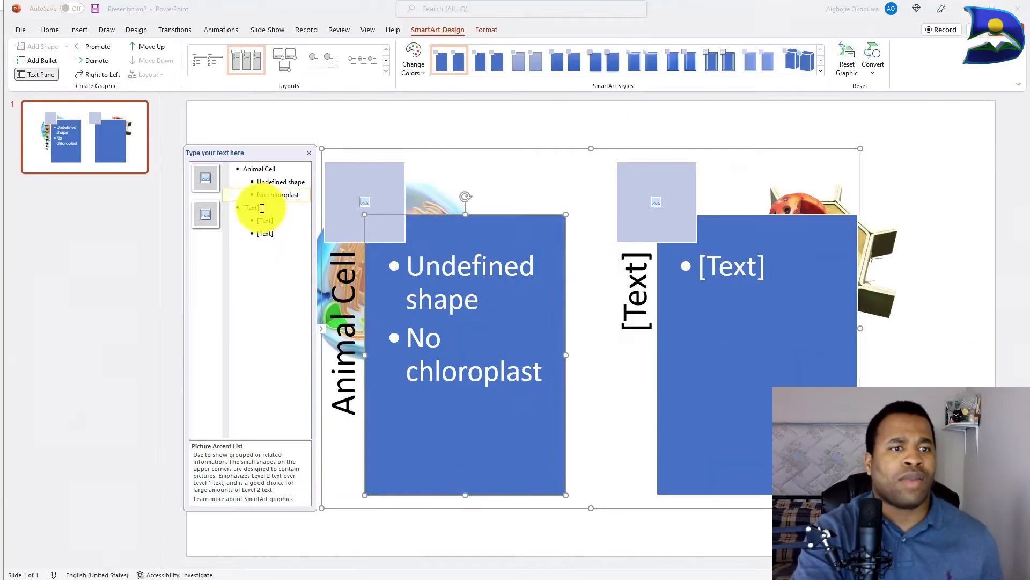
# Enter "Plant cell" as the heading of the second SmartArt column
pyautogui.click(261, 208)
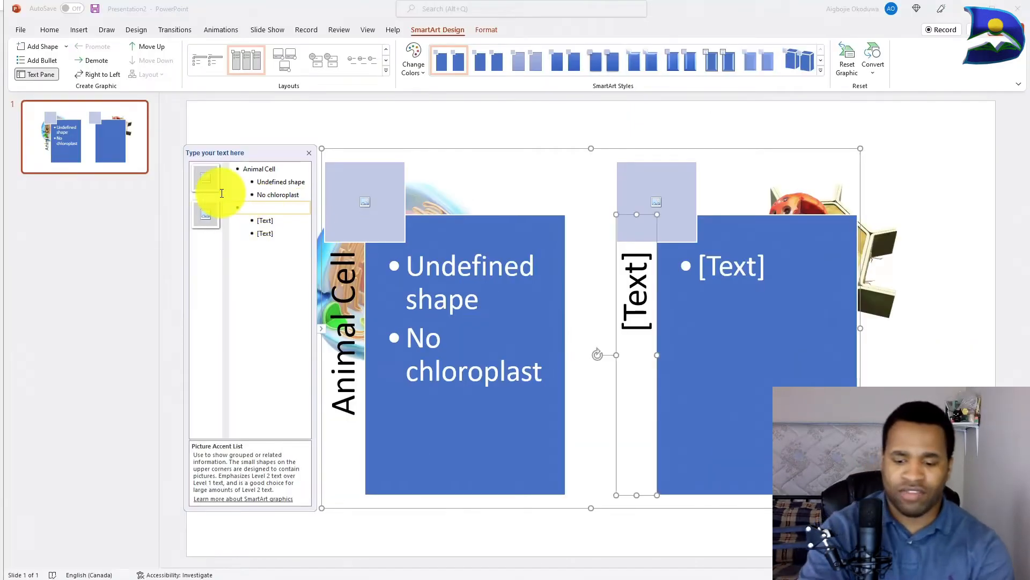
pyautogui.write('Plant')
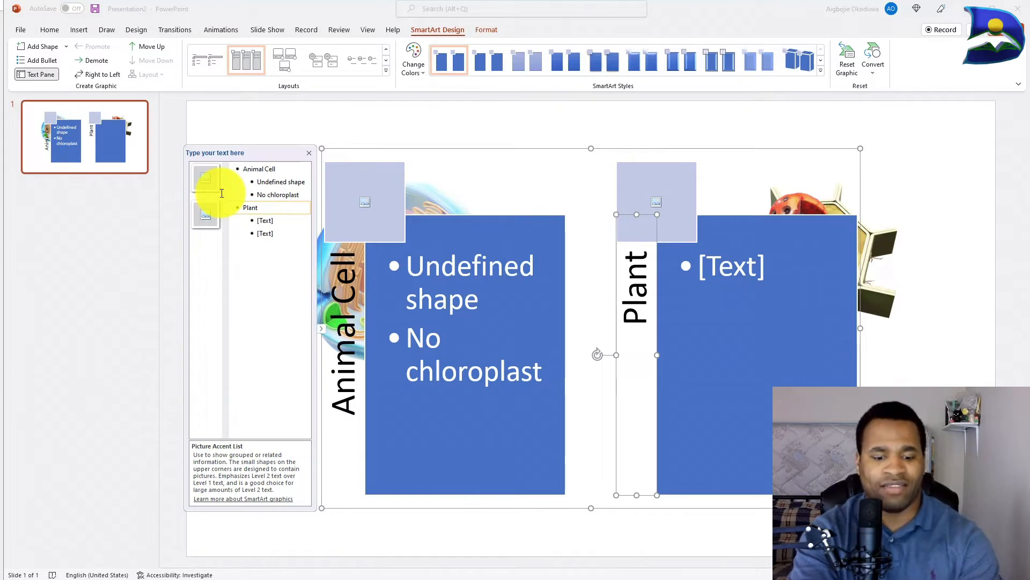
pyautogui.write(' cell')
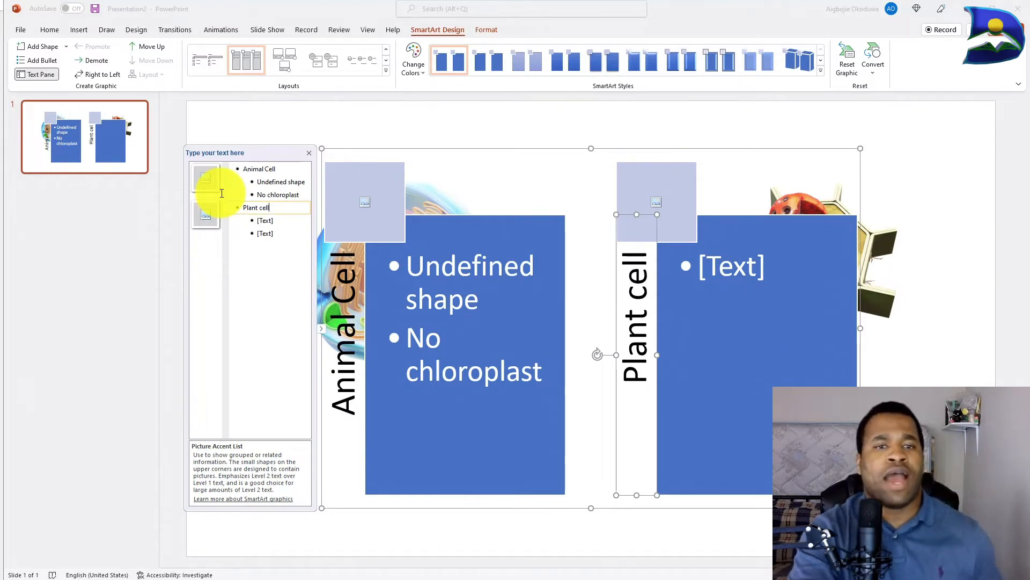
# Enter "Defined shape" and "Has chloroplast" as the two bullets under the Plant cell heading, leaving no extra bullet
pyautogui.click(261, 220)
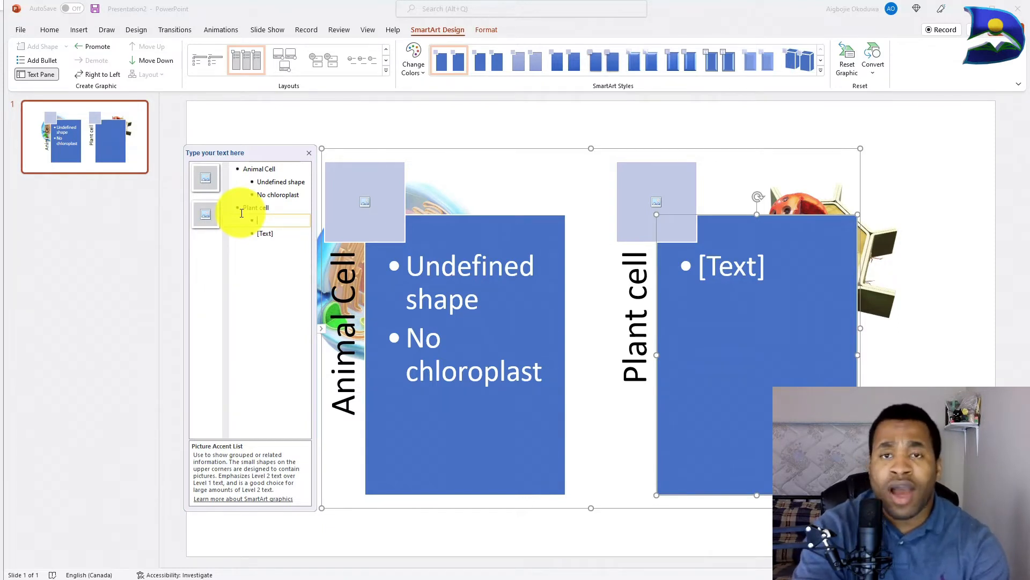
pyautogui.write('Defined shape')
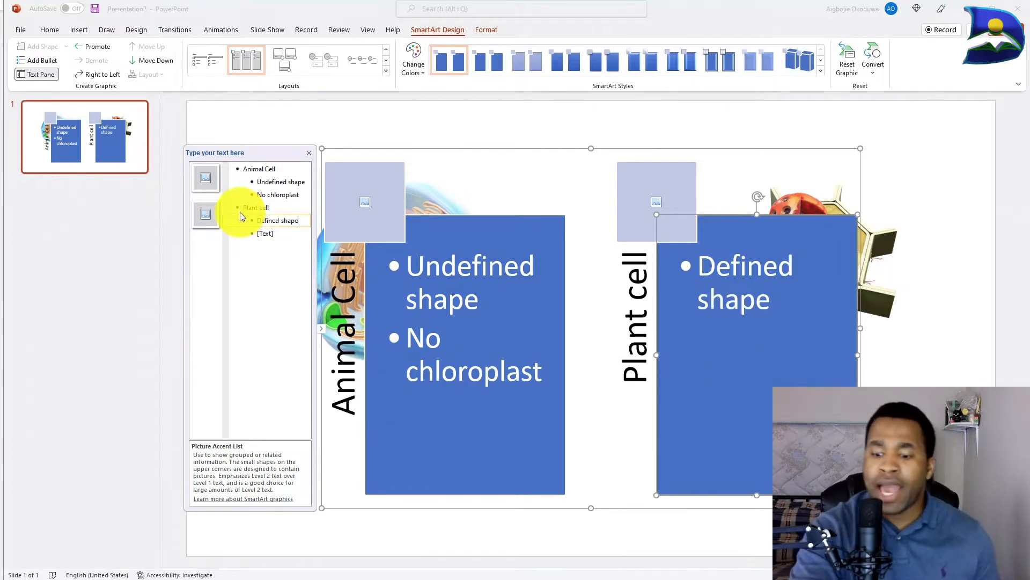
pyautogui.press('Return')
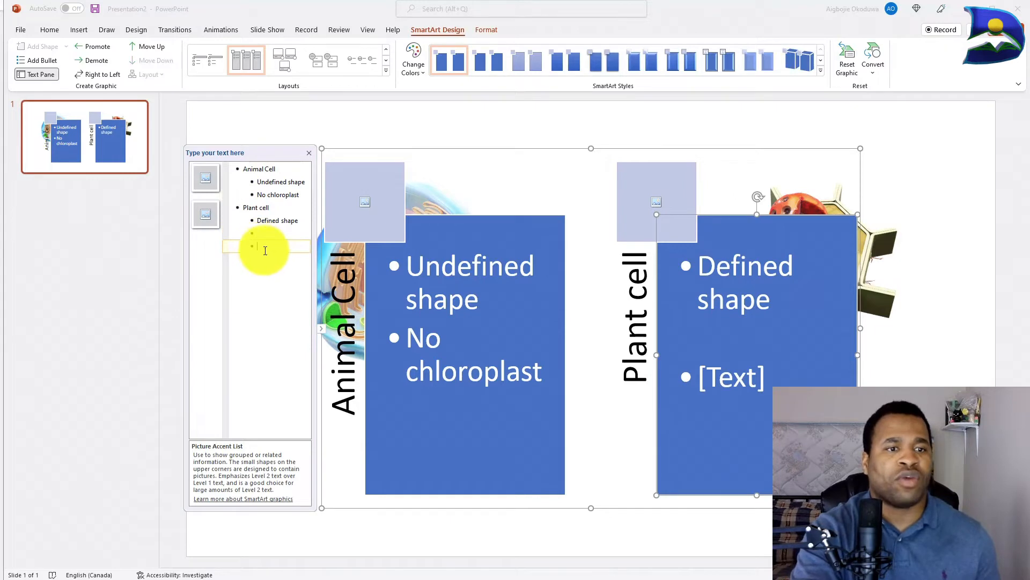
pyautogui.press('BackSpace')
pyautogui.press('BackSpace')
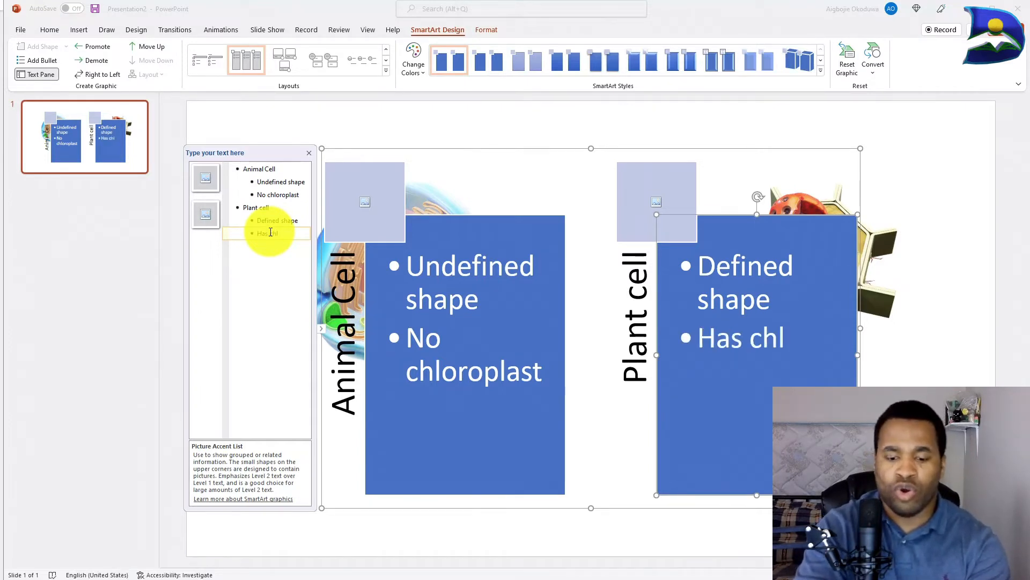
pyautogui.write('plast')
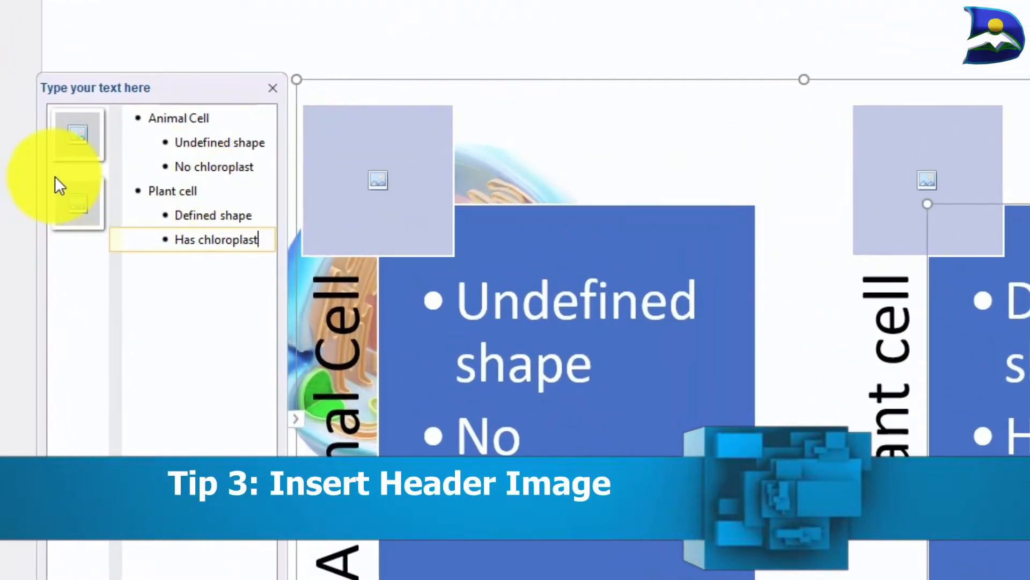
# Fill the Animal Cell picture placeholder with a stock image found by searching "Animal", choosing the one between the panda and the meerkats
pyautogui.click(88, 128)
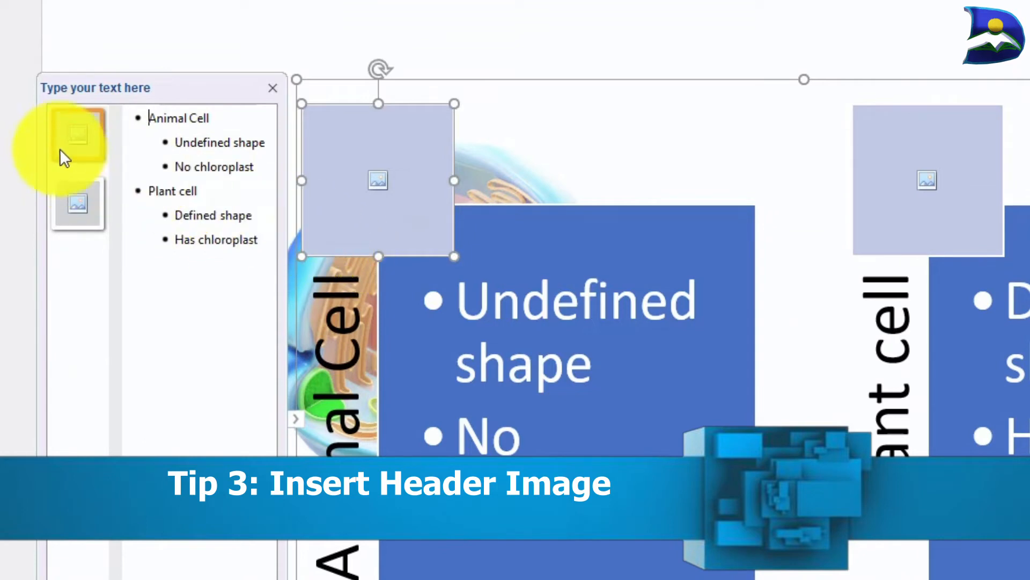
pyautogui.click(79, 132)
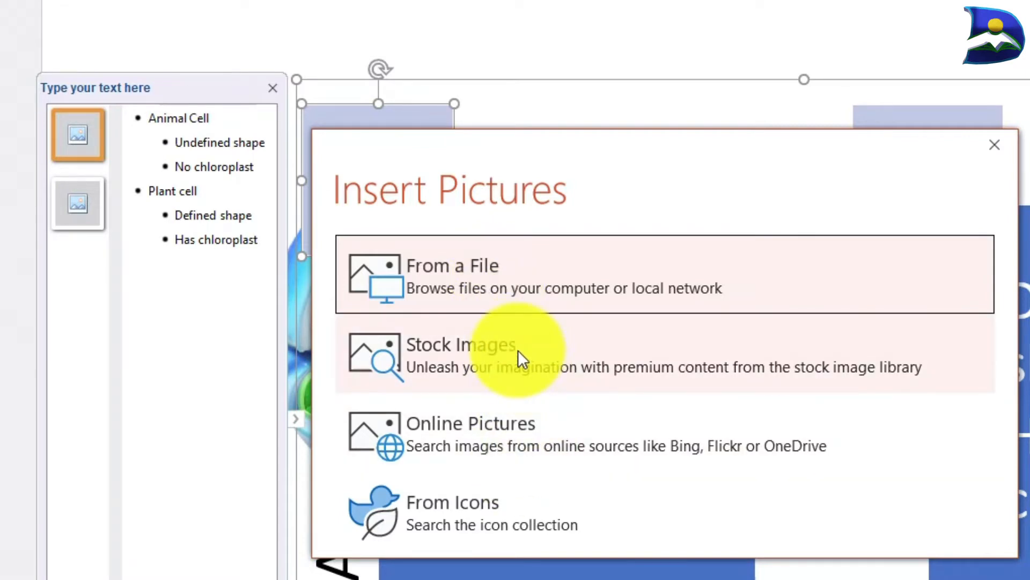
pyautogui.click(516, 347)
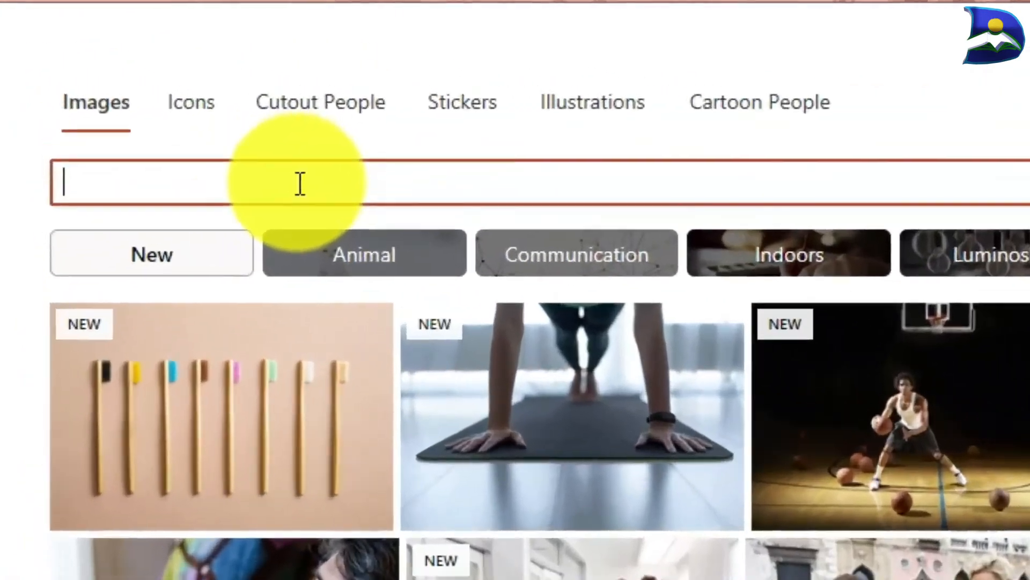
pyautogui.write('An')
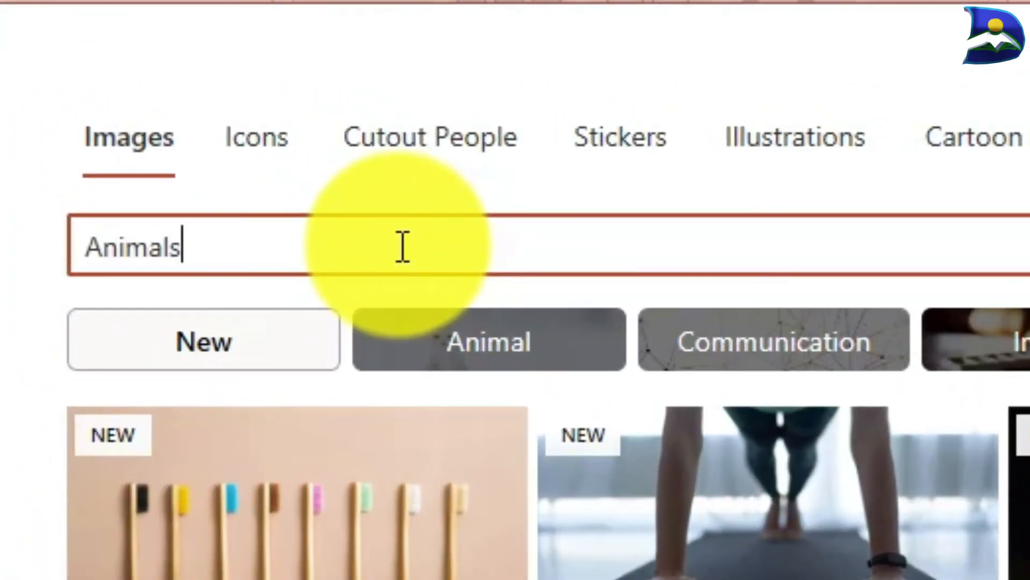
pyautogui.write('imals')
pyautogui.press('BackSpace')
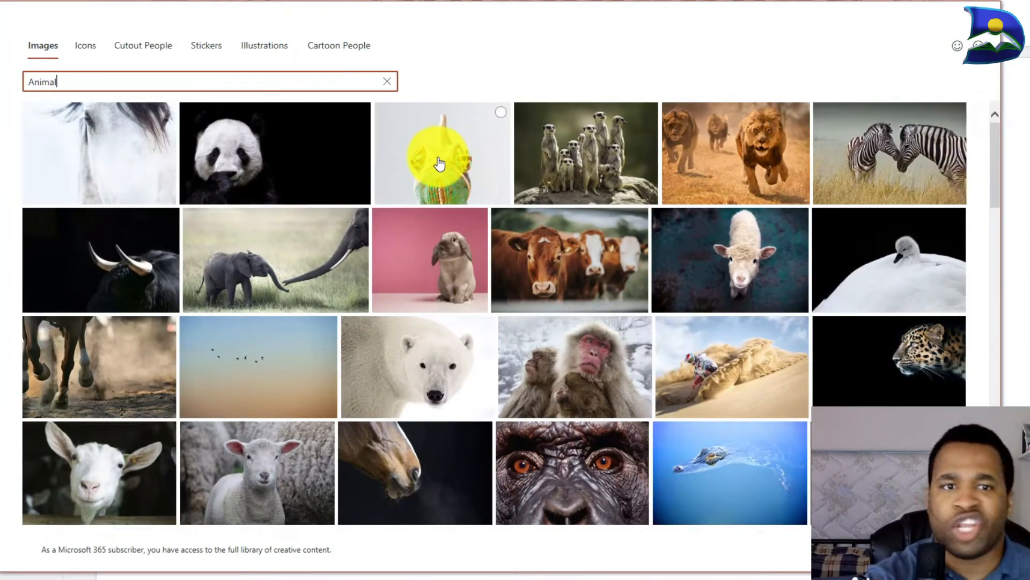
pyautogui.click(439, 164)
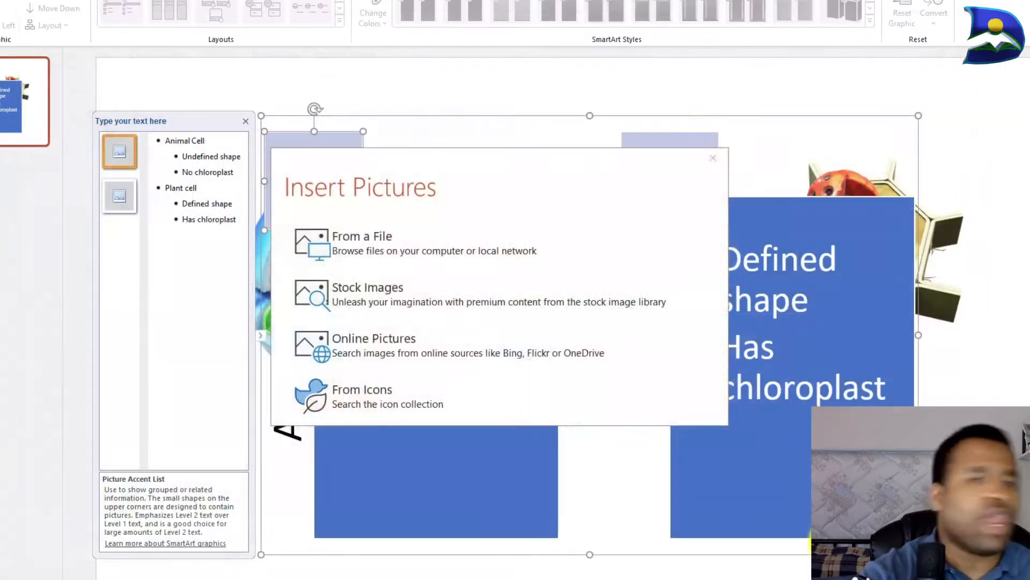